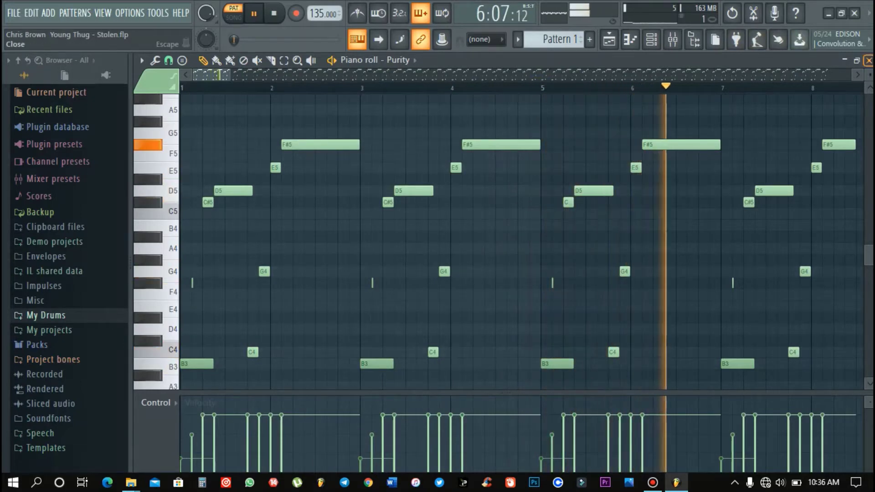
Step: Stop Pattern 1 and play Pattern 2's Purity #2 notes in the piano roll
key(space)
click(868, 60)
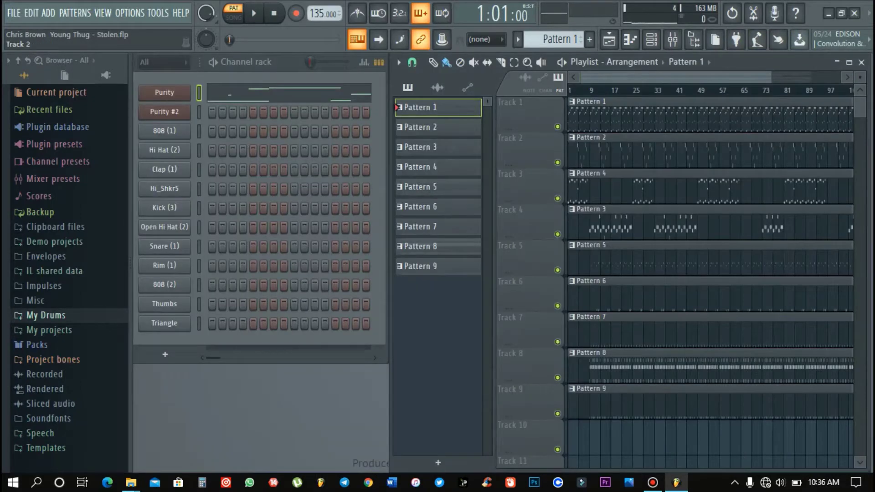
click(429, 127)
click(347, 111)
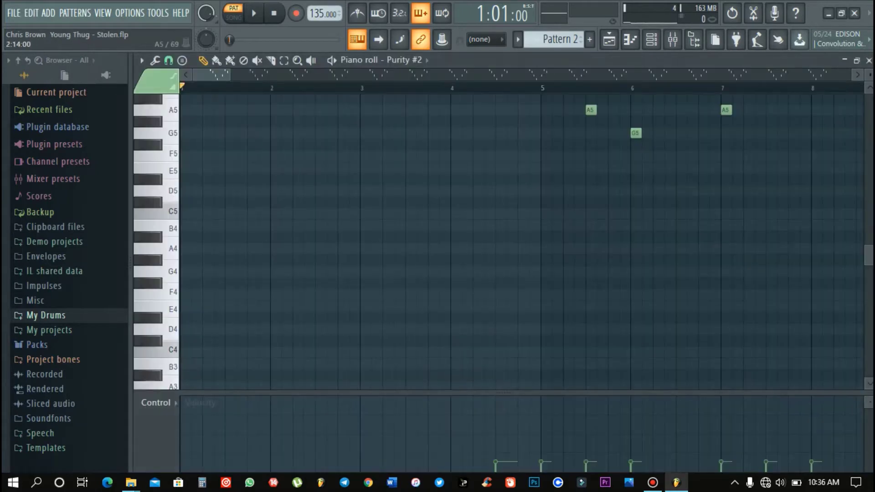
scroll(503, 241, up, 3)
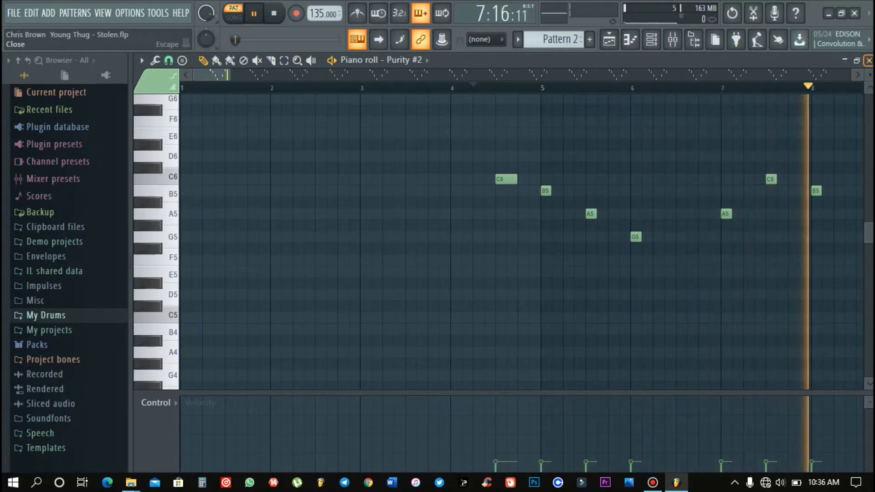
key(space)
key(Escape)
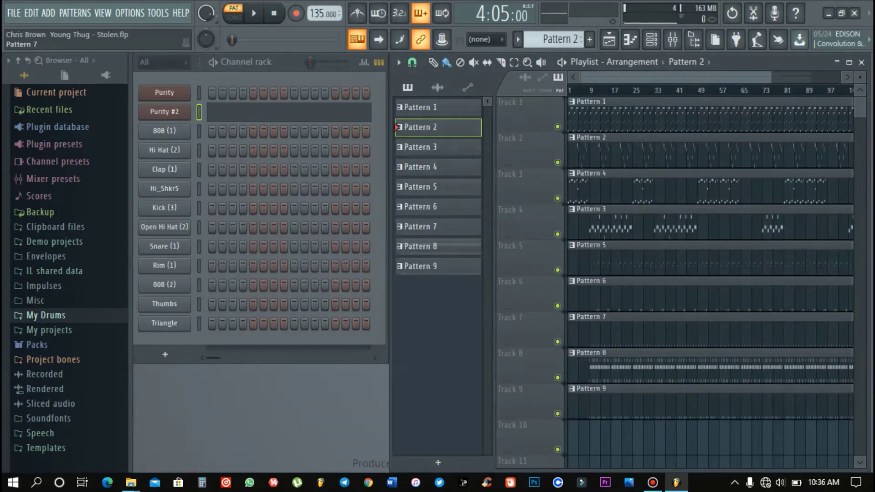
Step: Play Pattern 3's 808 (2) notes in the piano roll, starting just before bar 9
click(437, 147)
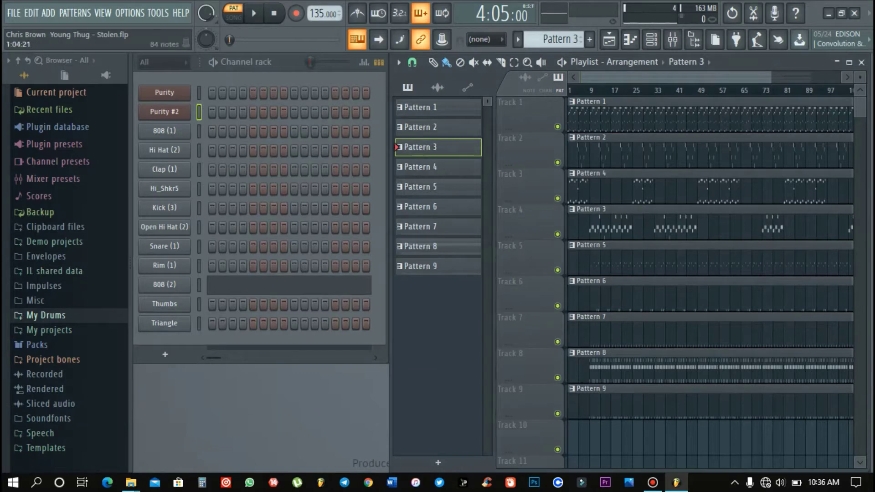
click(289, 284)
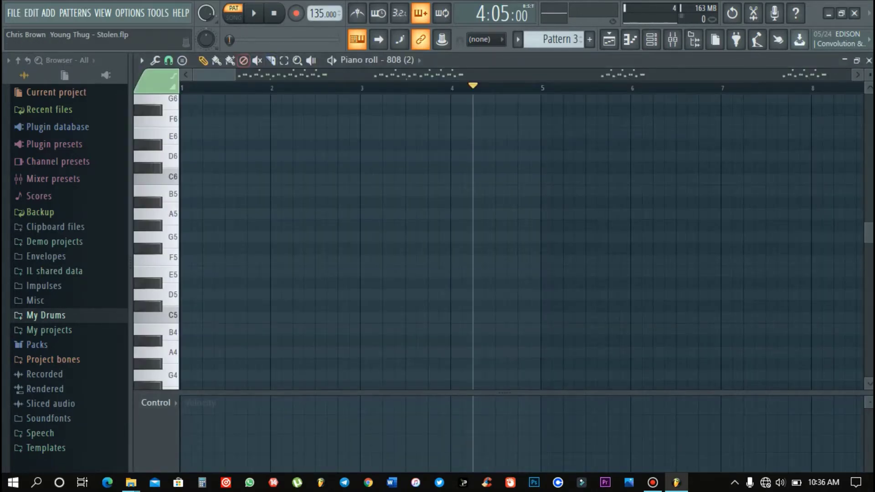
drag(214, 75, 257, 74)
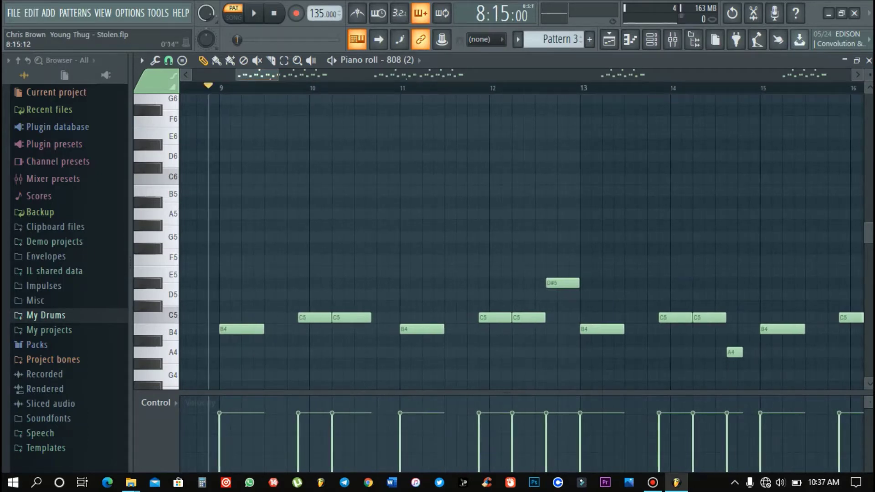
key(space)
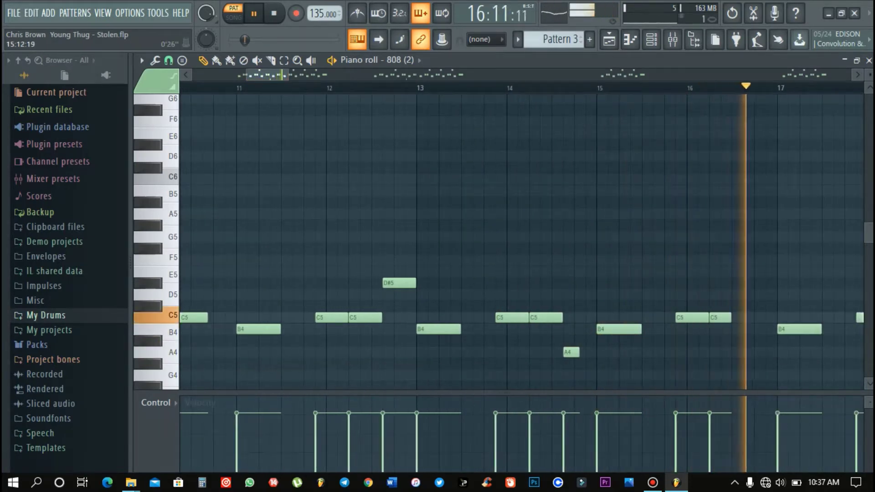
click(868, 60)
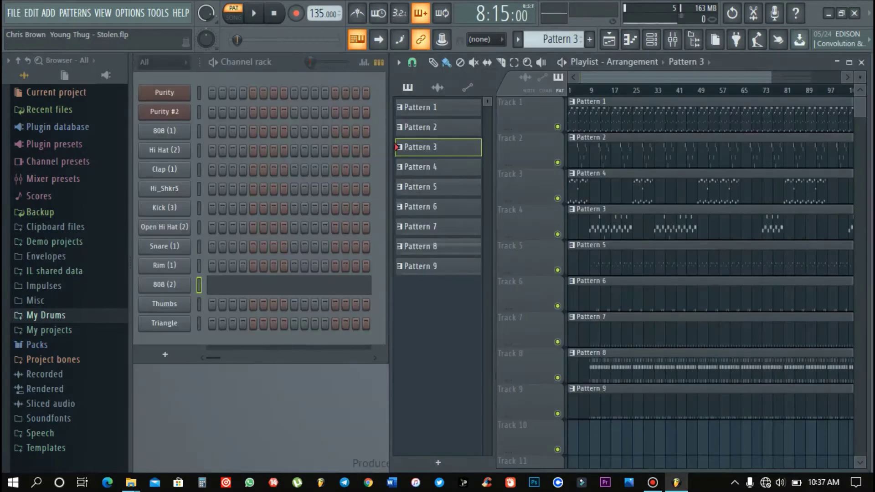
Step: Play Pattern 4's 808 (1) notes in the piano roll from the beginning
click(438, 167)
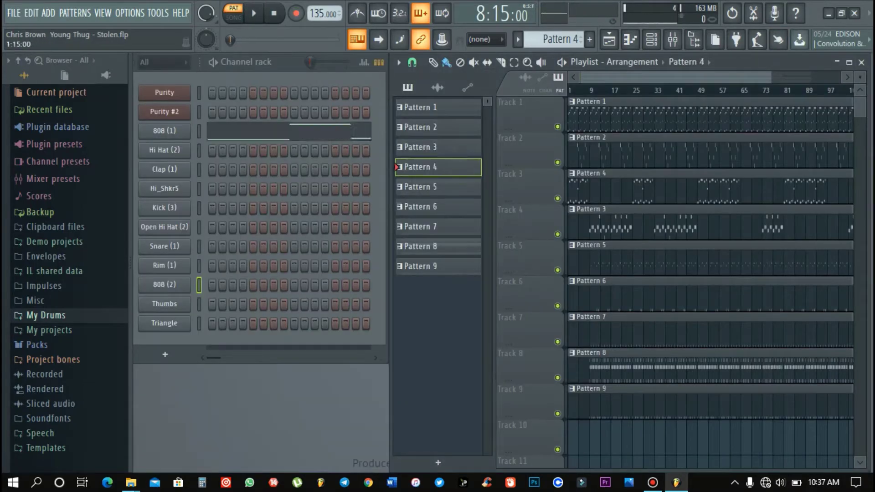
click(273, 132)
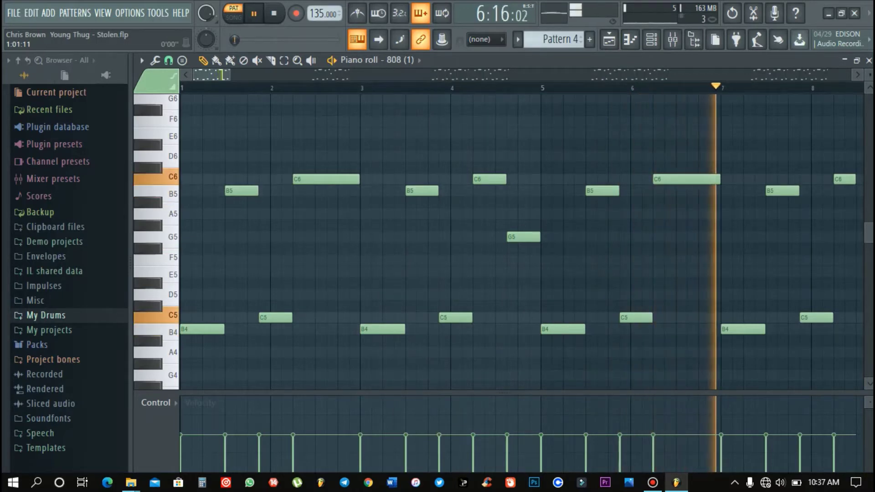
key(space)
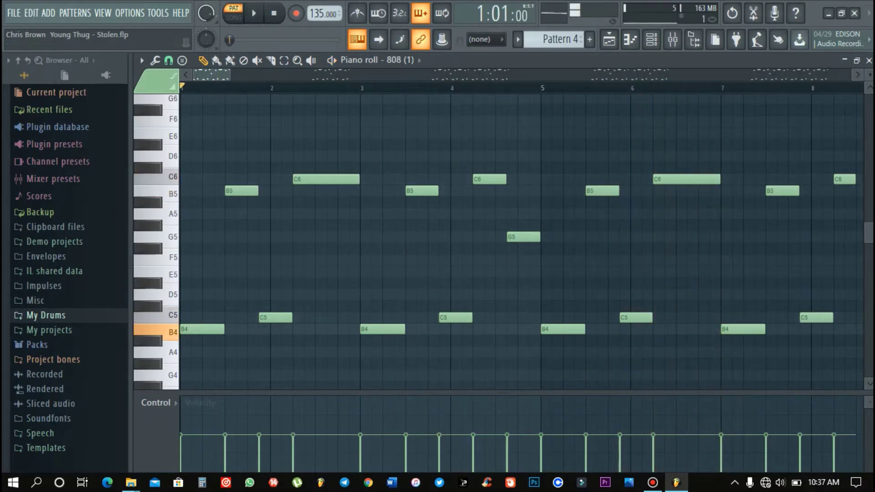
click(868, 60)
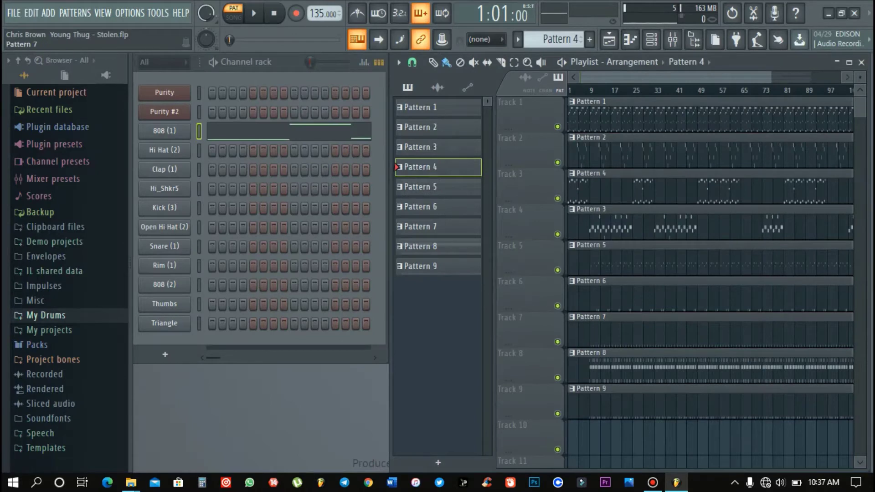
Step: Play Pattern 5 while viewing its Hi_Shkr5 and Snare (1) notes in the piano roll
click(428, 186)
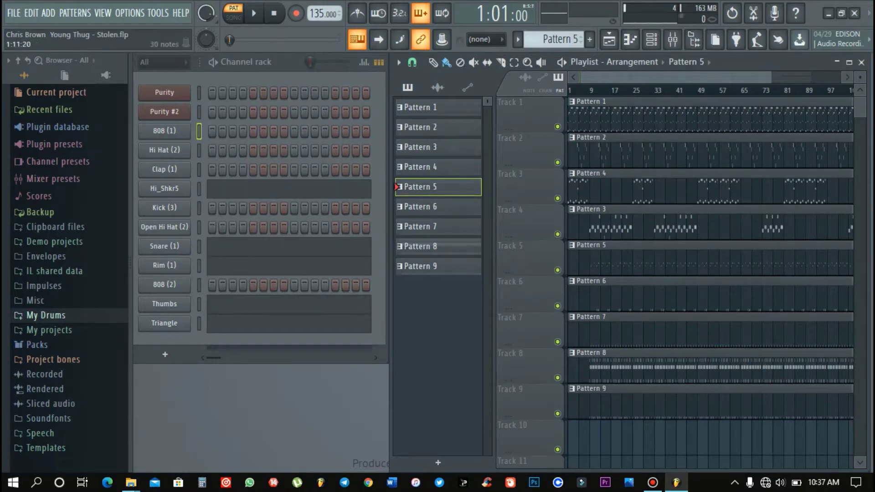
click(317, 188)
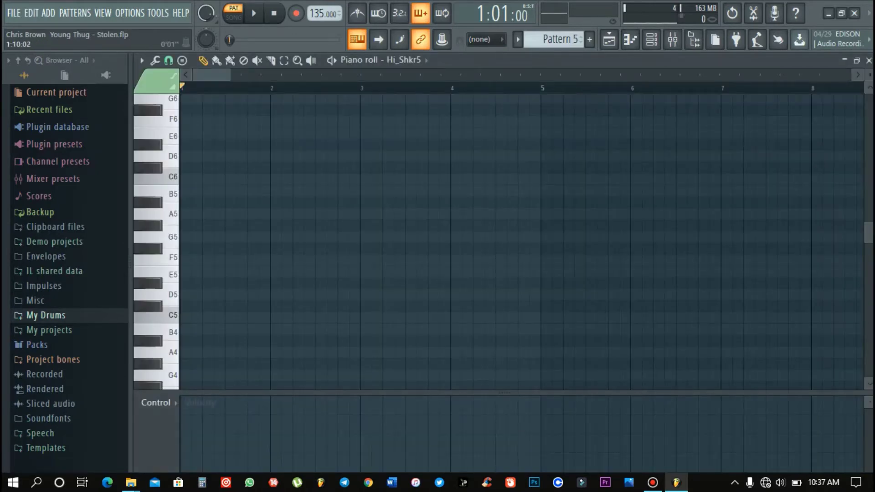
drag(211, 74, 256, 75)
key(space)
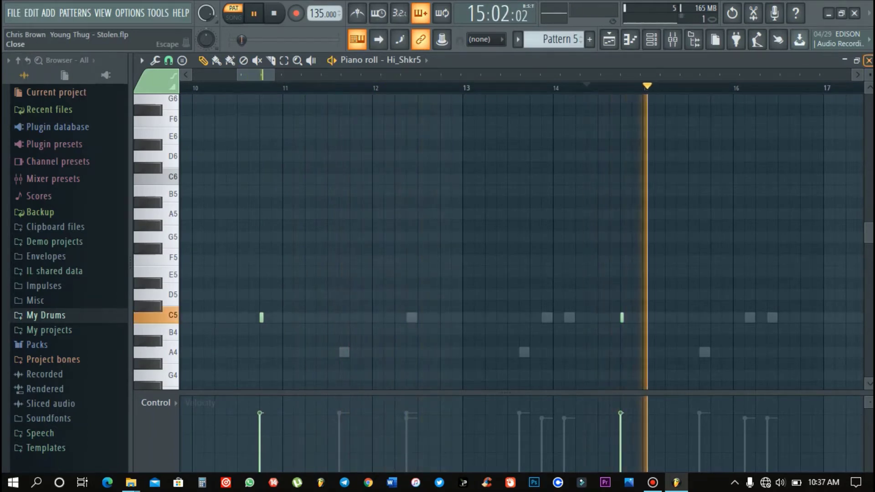
key(F7)
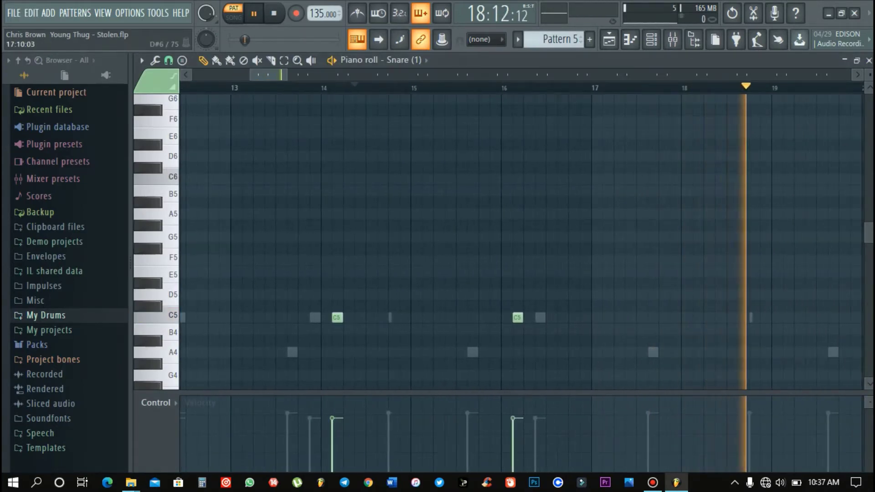
click(868, 60)
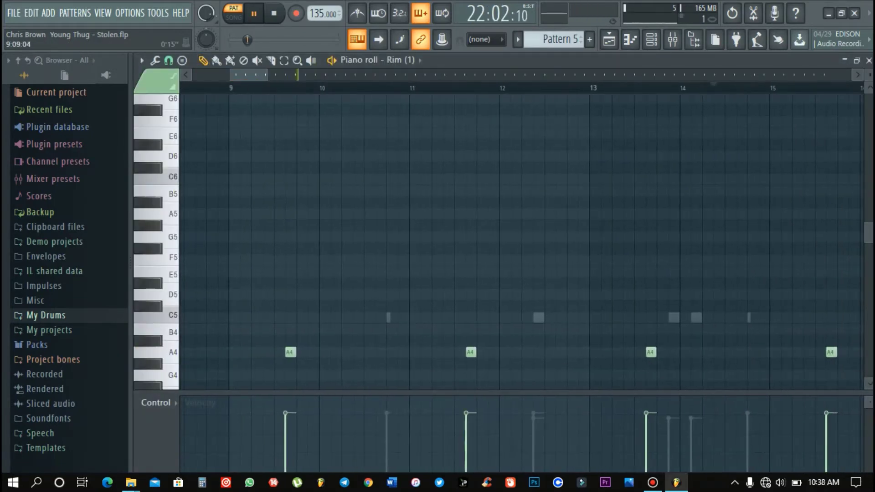
Step: Play Pattern 5 from bar 9 while viewing its Rim (1), Thumbs and Triangle notes in the piano roll
click(277, 87)
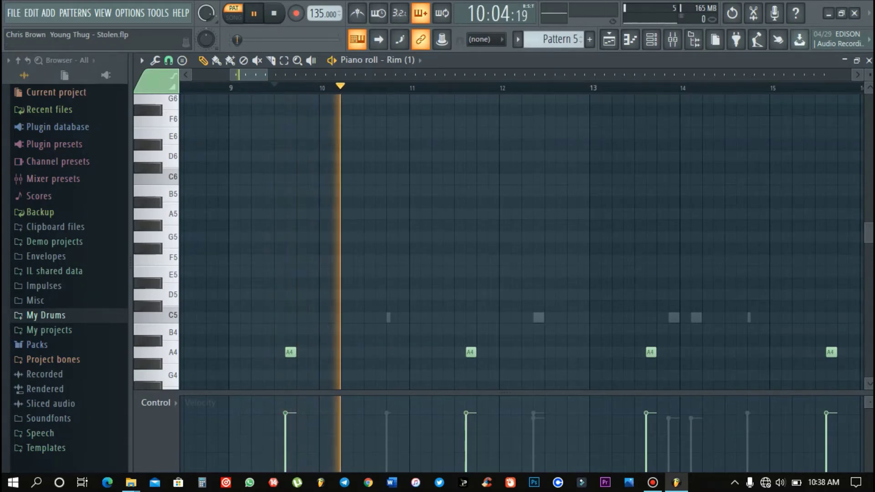
click(869, 60)
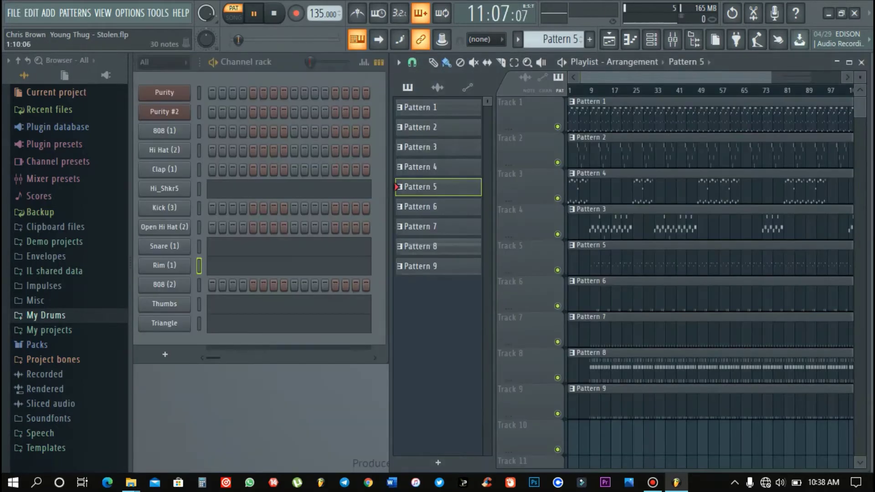
click(296, 306)
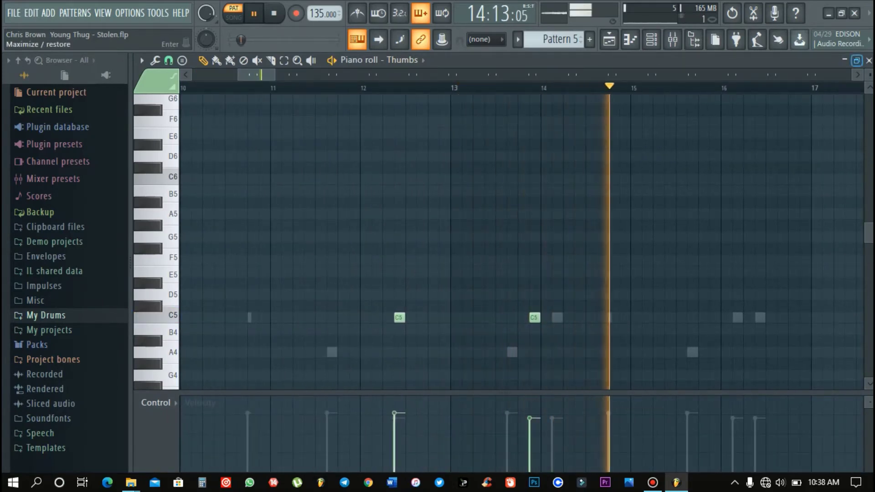
click(869, 61)
click(319, 326)
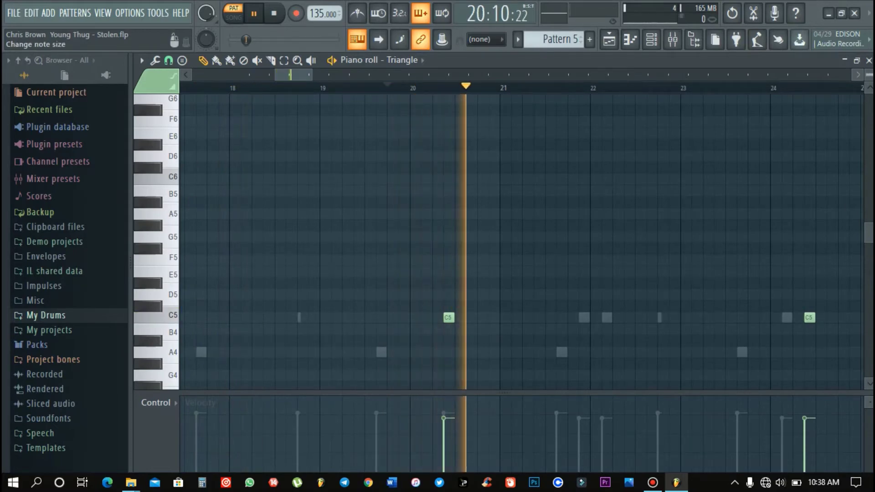
click(868, 61)
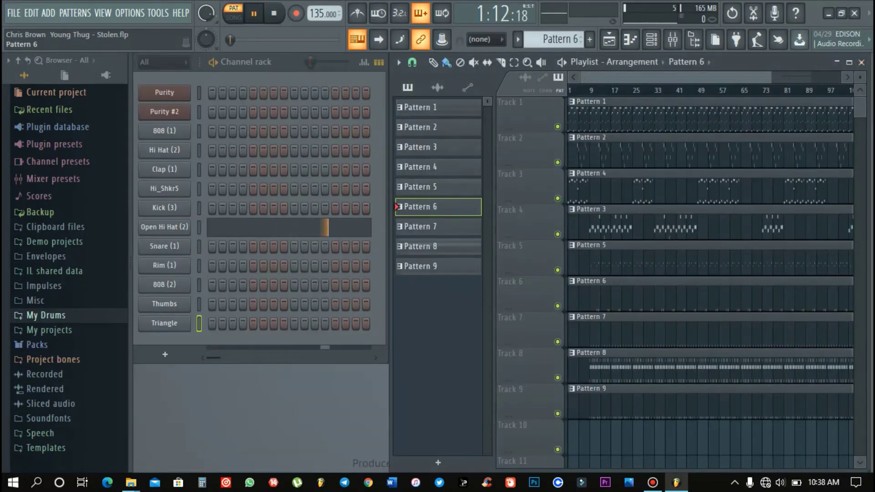
Step: Play Pattern 6's Open Hi Hat (2) notes in the piano roll, starting from bar 11
click(289, 228)
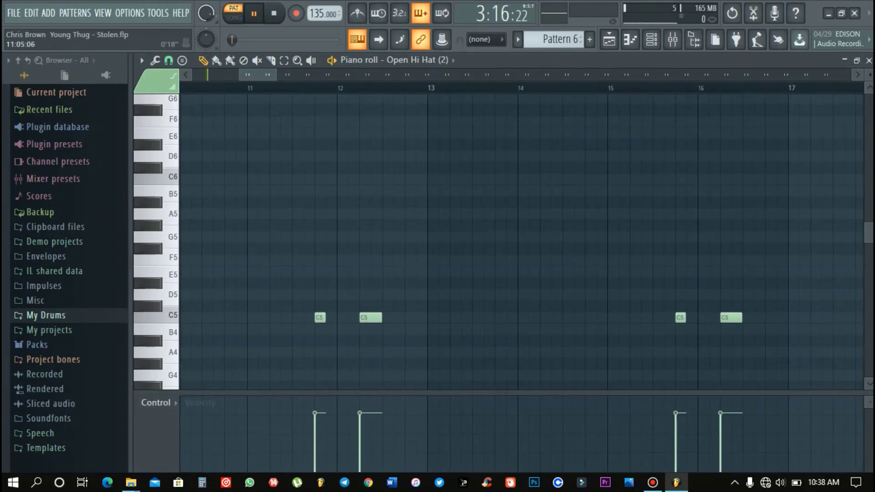
click(271, 88)
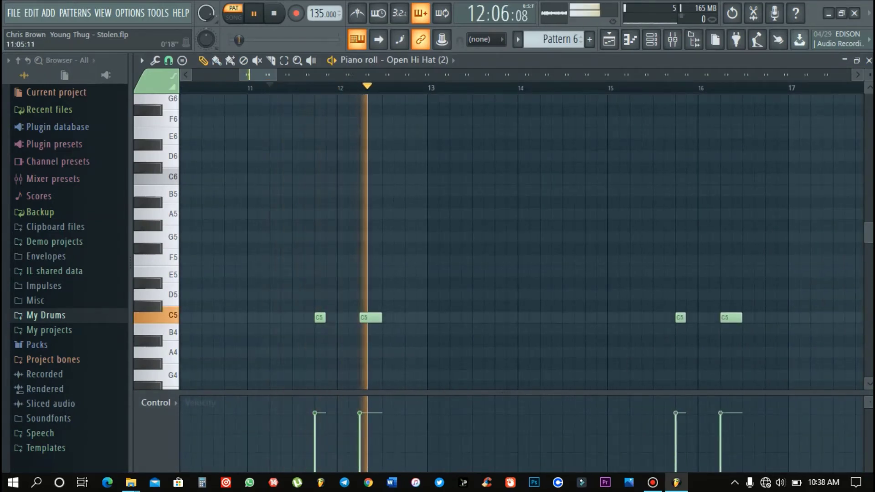
key(space)
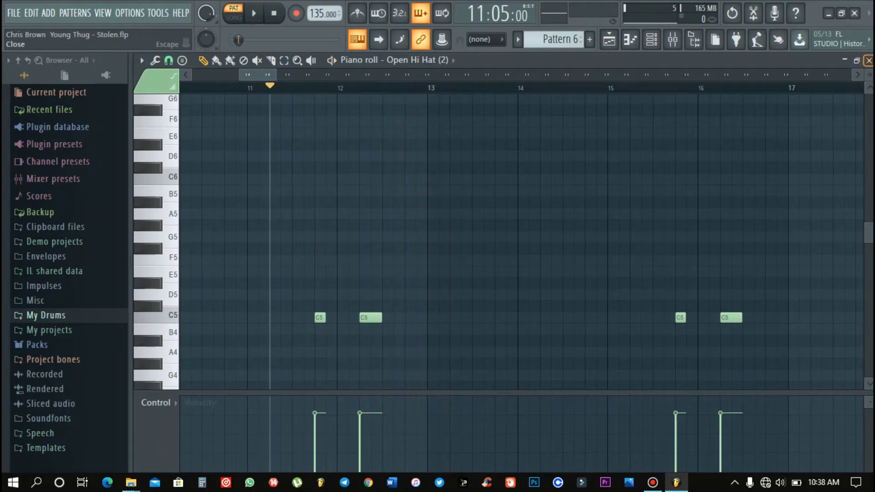
click(868, 60)
Step: Play Pattern 7's Clap (1) notes in the piano roll, viewing the section around bars 9 to 13
click(437, 227)
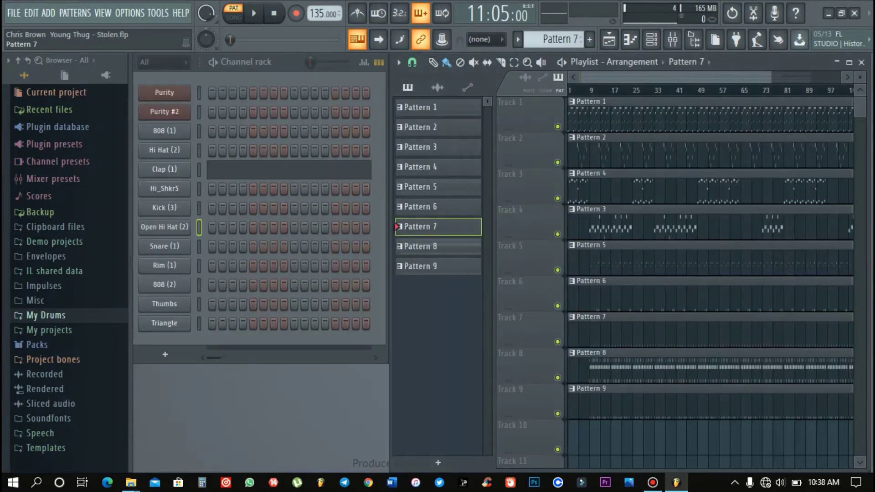
click(241, 174)
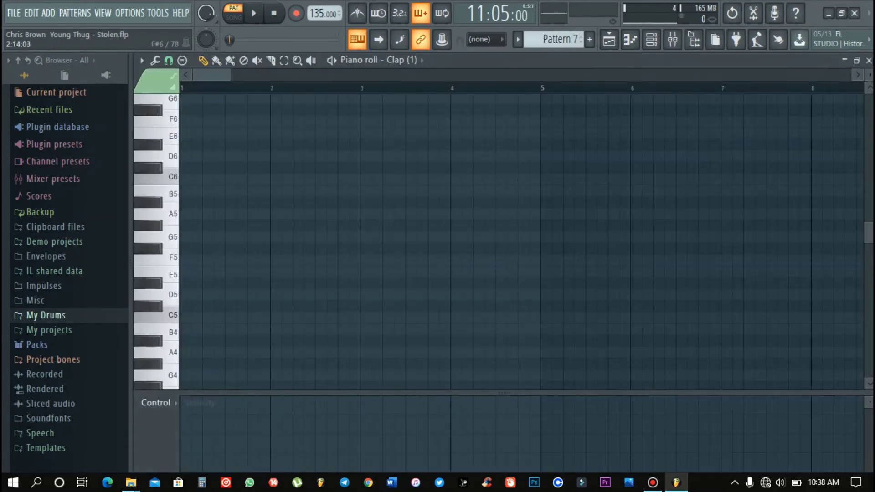
drag(224, 75, 252, 75)
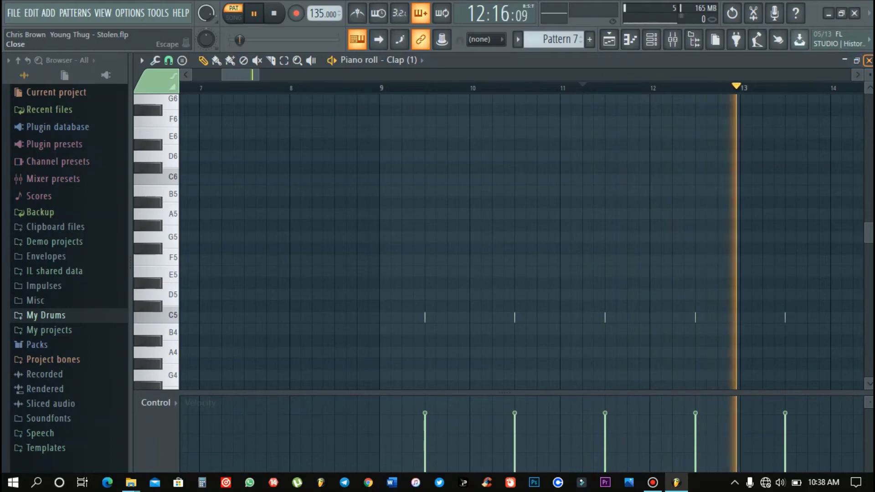
key(space)
click(869, 60)
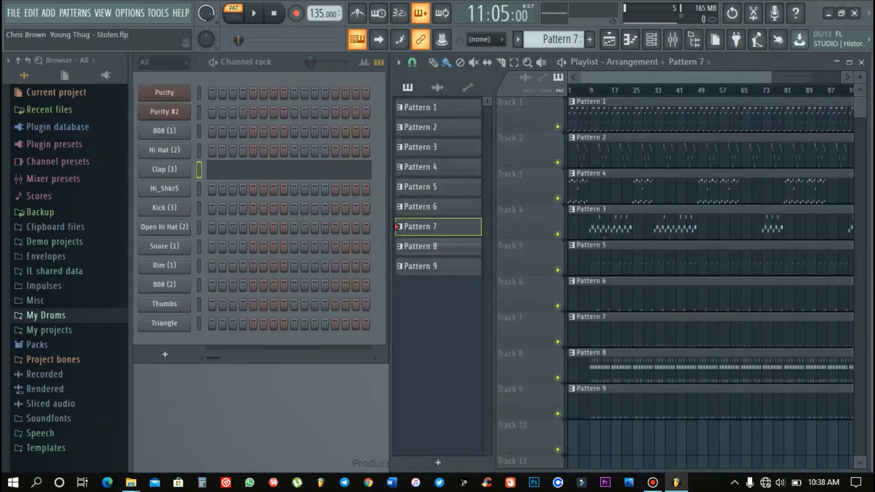
Step: Play Pattern 8's Hi Hat (2) notes in the piano roll, starting just before bar 9
click(423, 246)
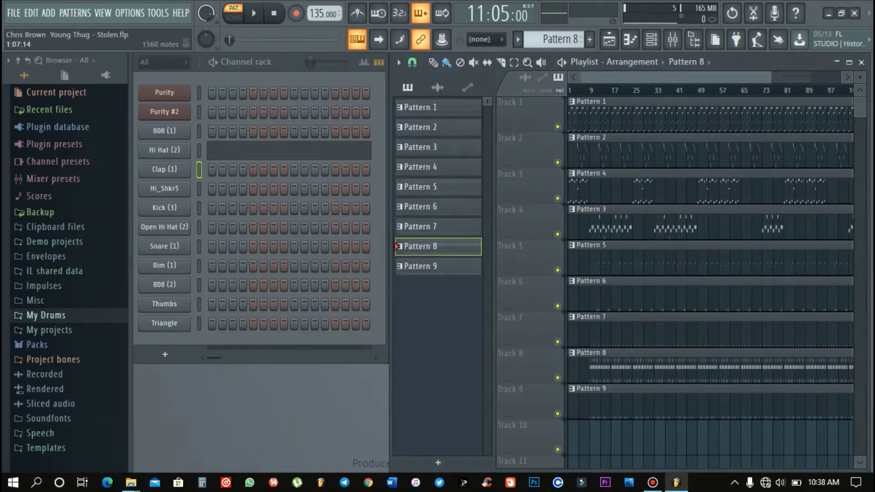
click(275, 146)
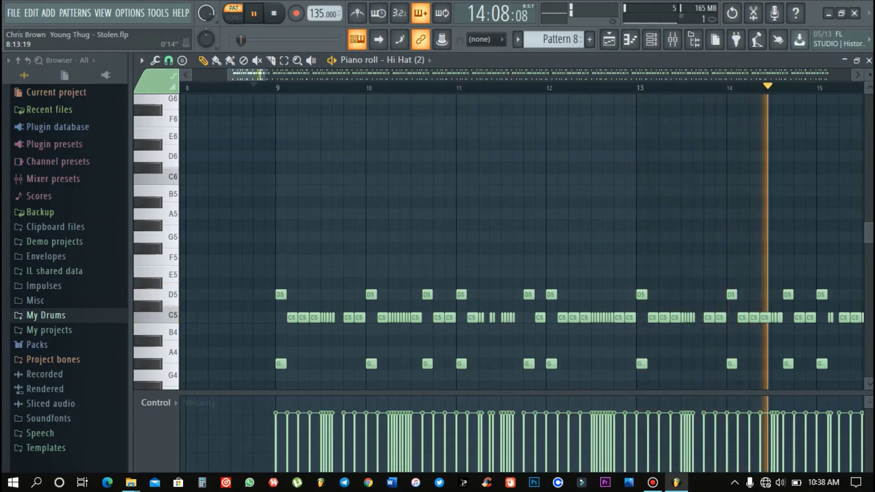
key(space)
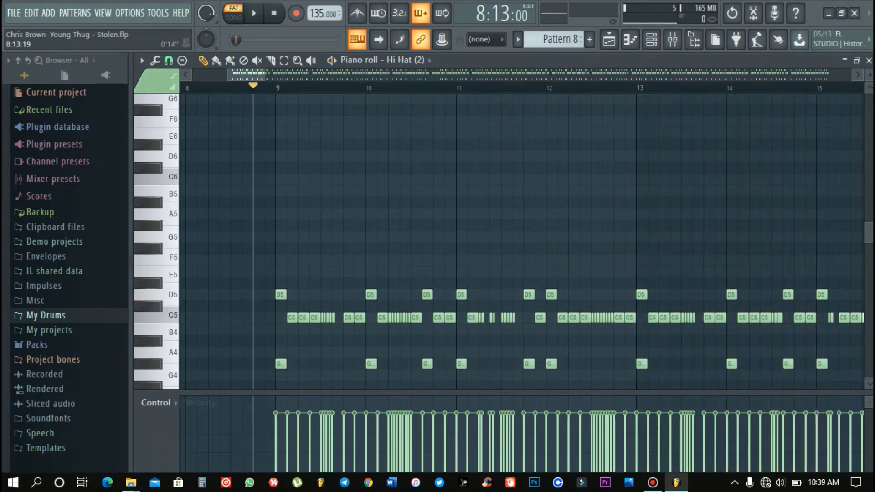
click(868, 61)
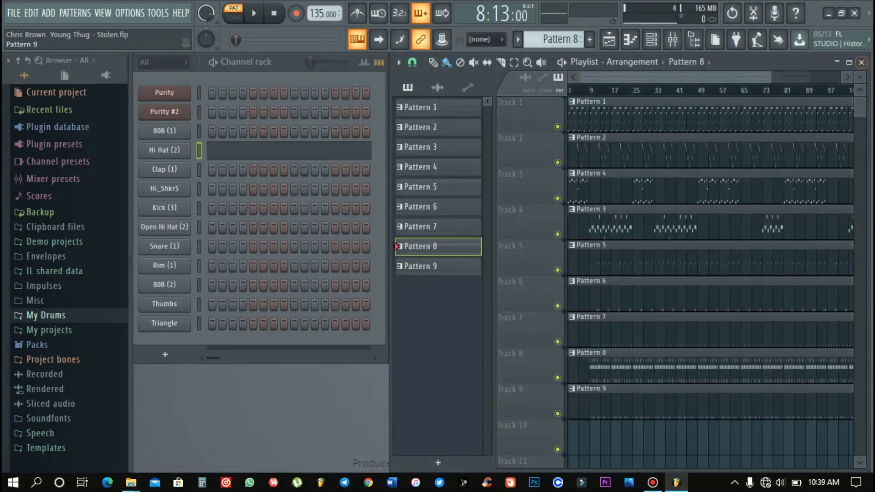
Step: Play Pattern 9's Kick (3) notes in the piano roll, starting just before bar 9
click(433, 267)
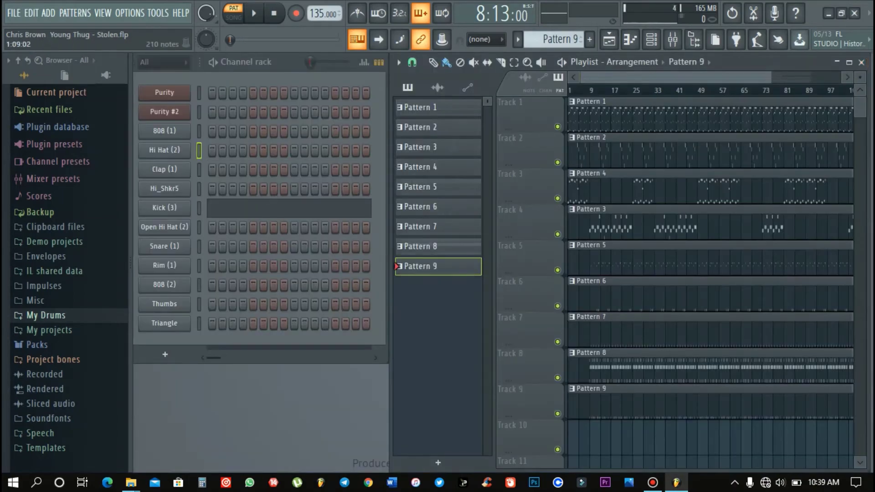
click(291, 205)
key(space)
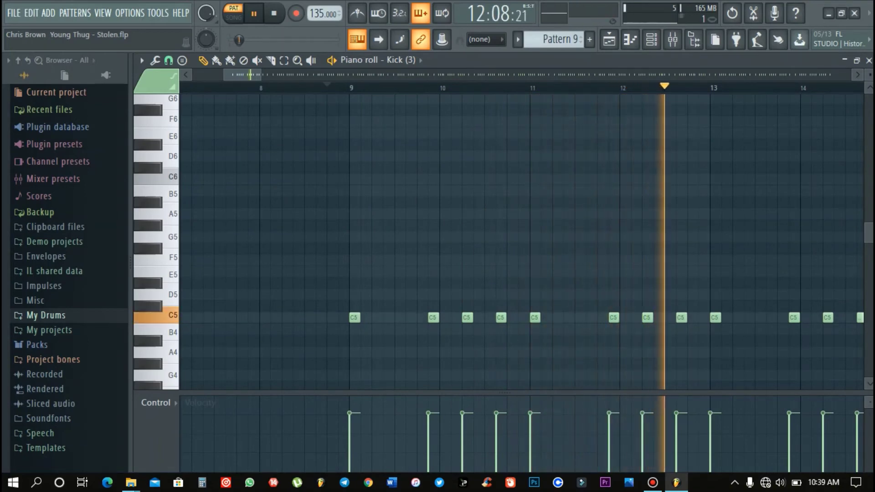
key(space)
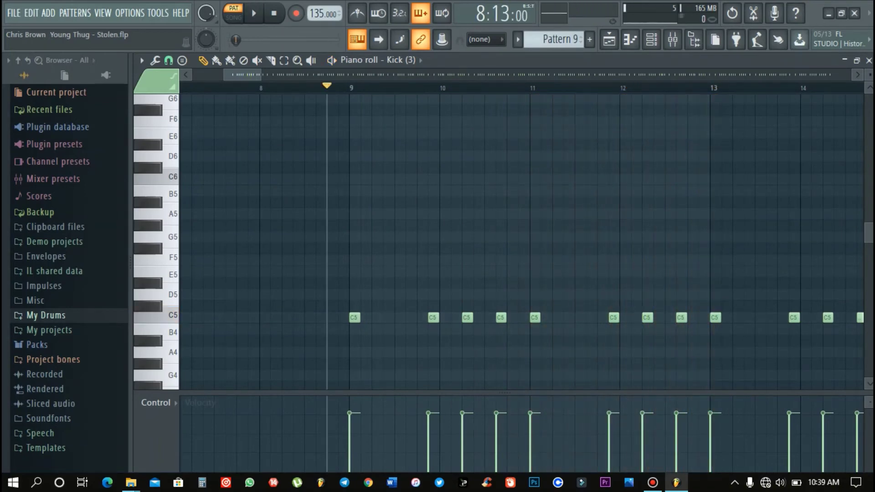
click(868, 60)
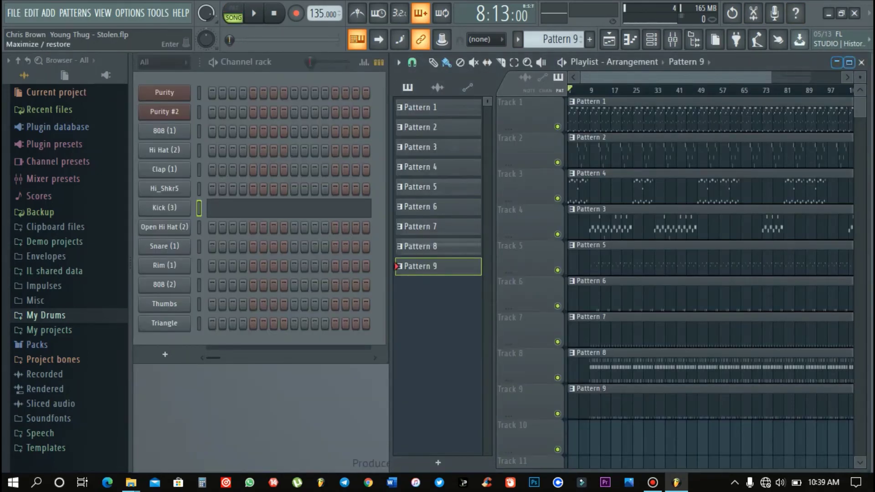
Step: Maximize the Playlist and play the whole arrangement from bar 1 in song mode
click(849, 63)
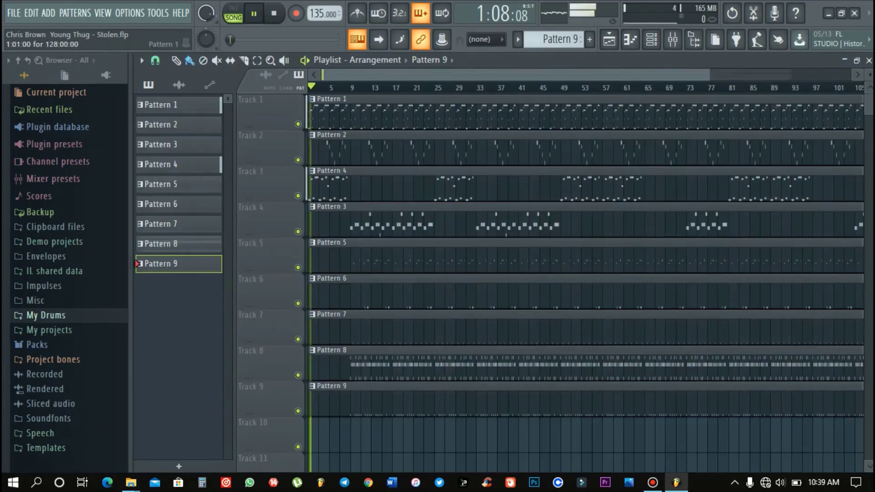